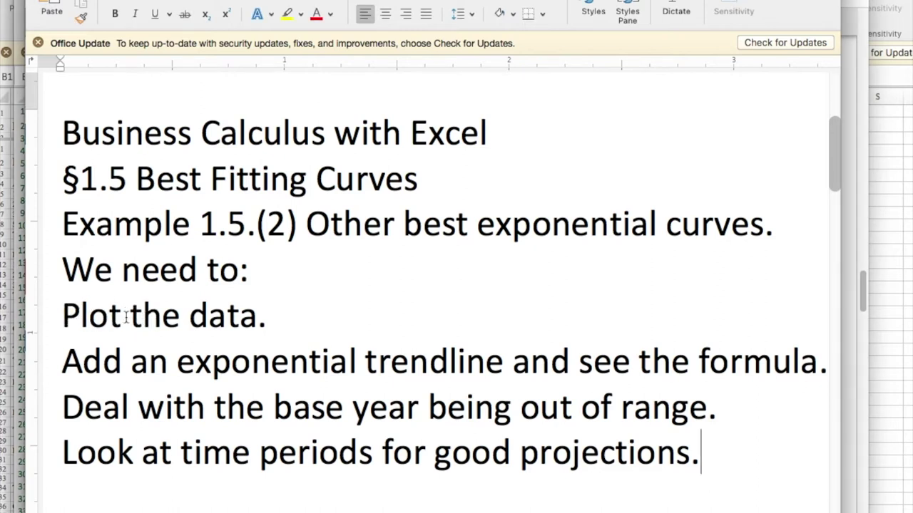
Review the example's task list, and enlarge the Consumer Price Index data table in the online textbook
{"action": "left_click_drag", "start_coordinate": [137, 316], "coordinate": [196, 316]}
{"action": "left_click_drag", "start_coordinate": [177, 361], "coordinate": [291, 364]}
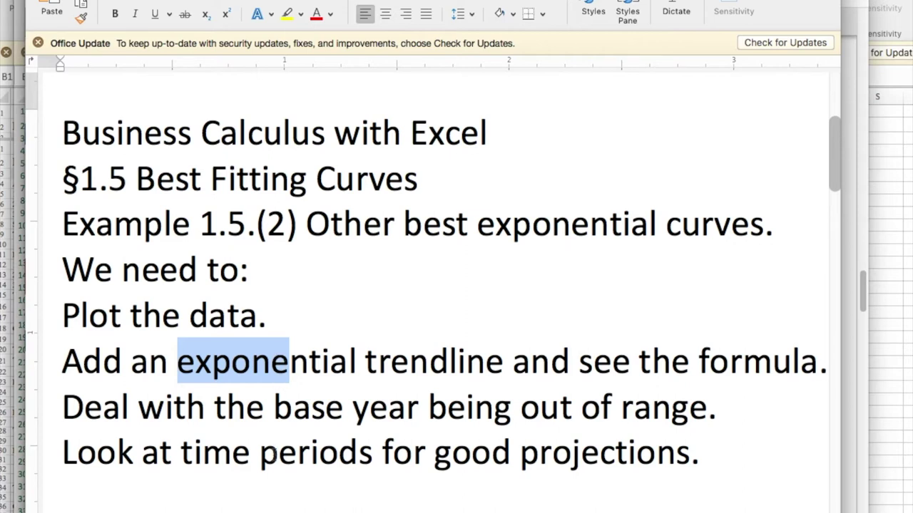
{"action": "key", "text": "super+Tab"}
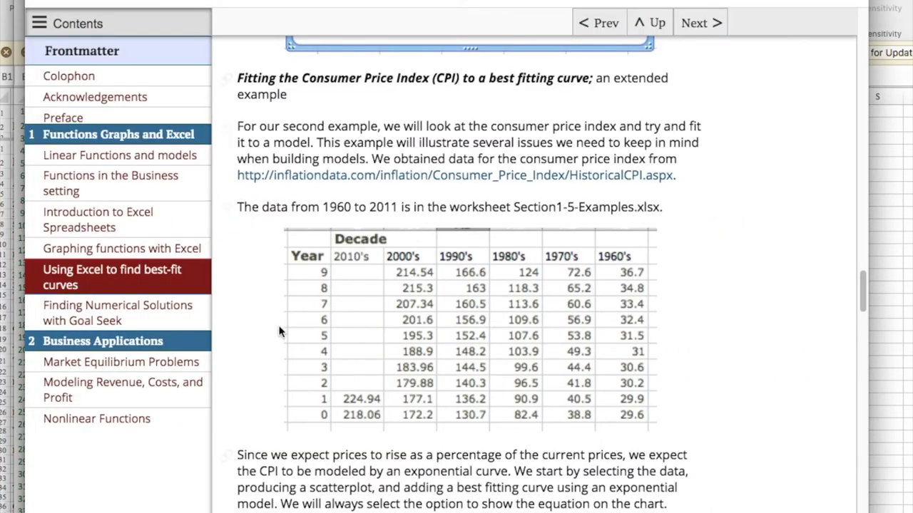
{"action": "left_click", "coordinate": [499, 373]}
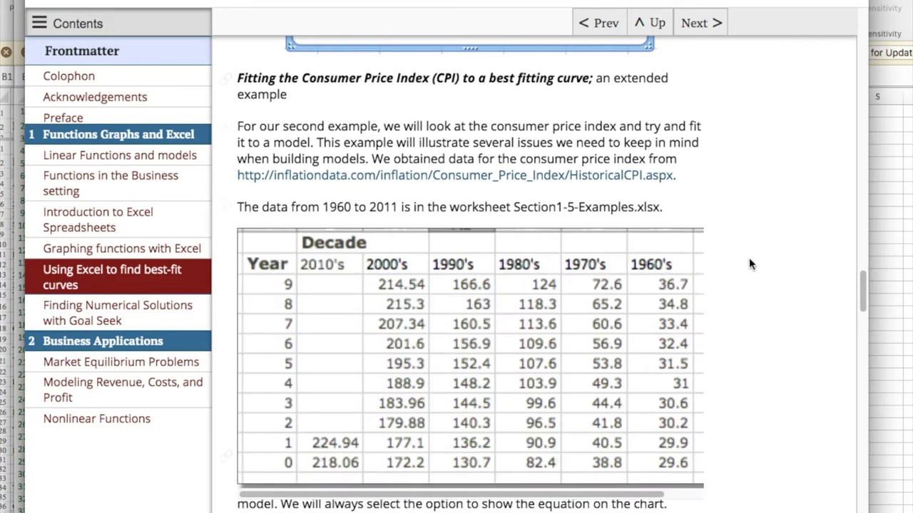
Switch to the Excel CPI worksheet and insert a markers-only scatter chart of the Year and CPI columns
{"action": "left_click", "coordinate": [883, 201]}
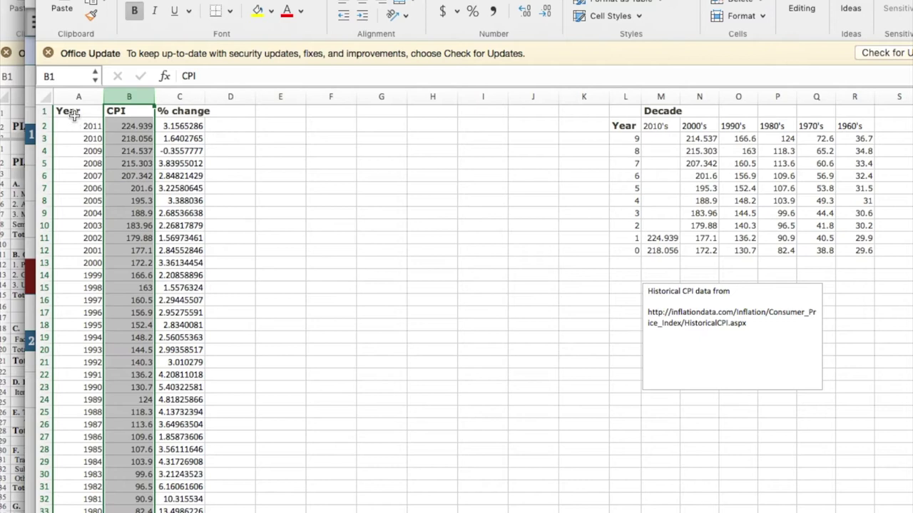
{"action": "left_click_drag", "start_coordinate": [69, 112], "coordinate": [125, 512]}
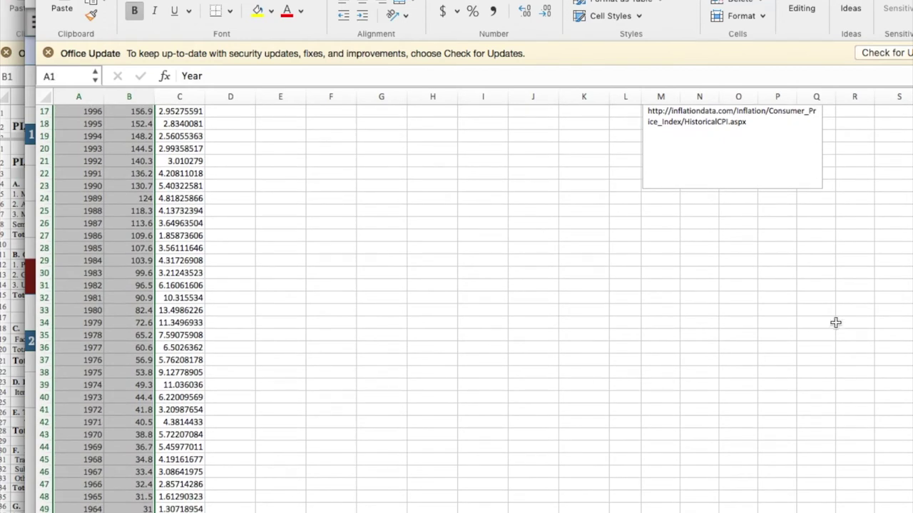
{"action": "scroll", "coordinate": [456, 306], "scroll_direction": "up", "scroll_amount": 5}
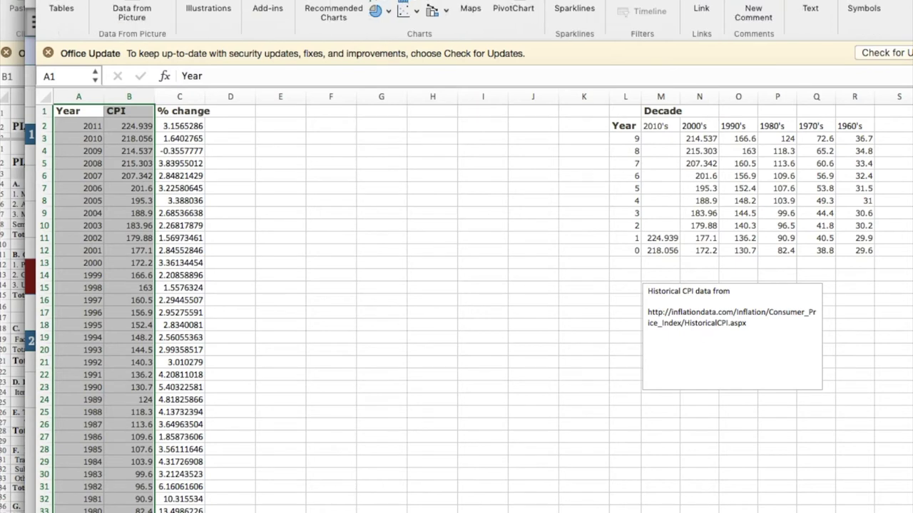
{"action": "left_click", "coordinate": [408, 10]}
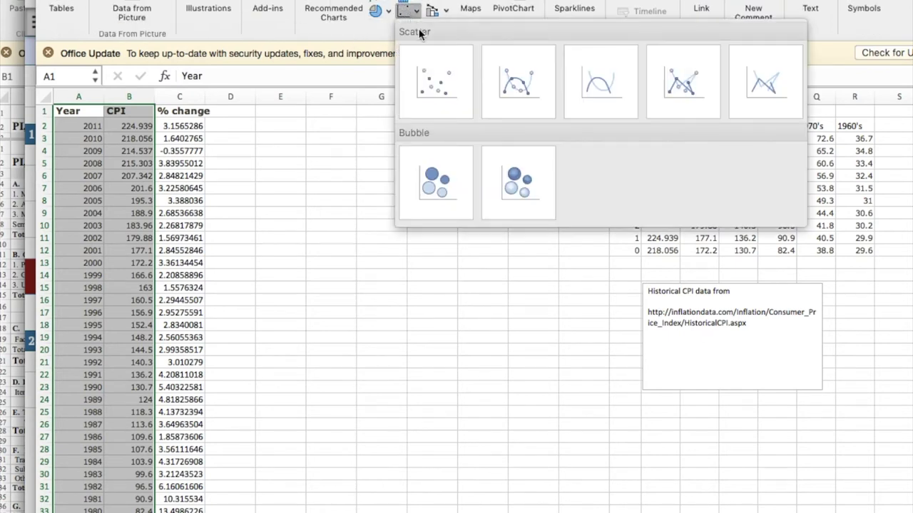
{"action": "left_click", "coordinate": [440, 79]}
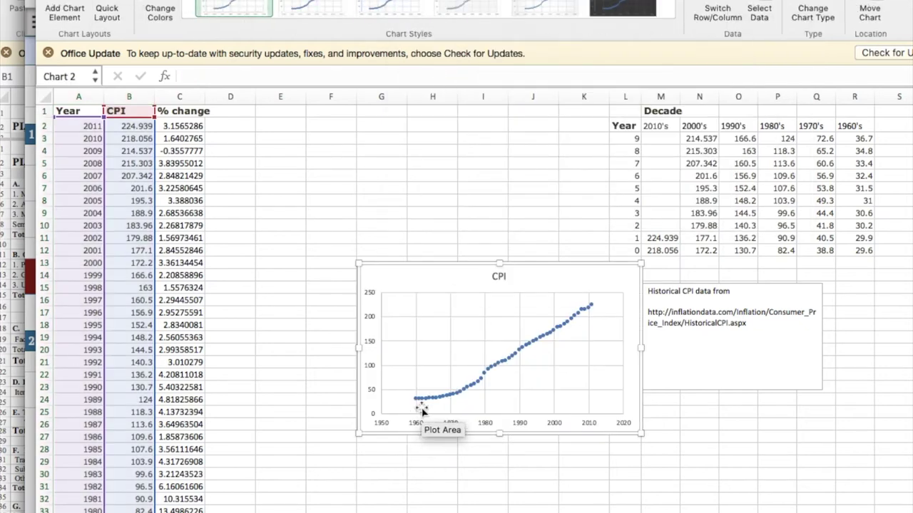
Add an exponential trendline to the CPI data series and display its equation on the chart
{"action": "left_click", "coordinate": [531, 343]}
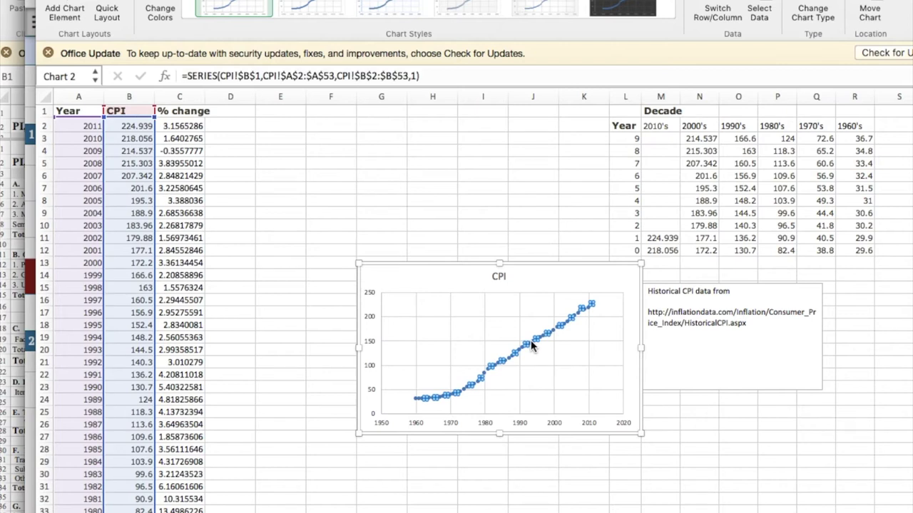
{"action": "mouse_move", "coordinate": [528, 345]}
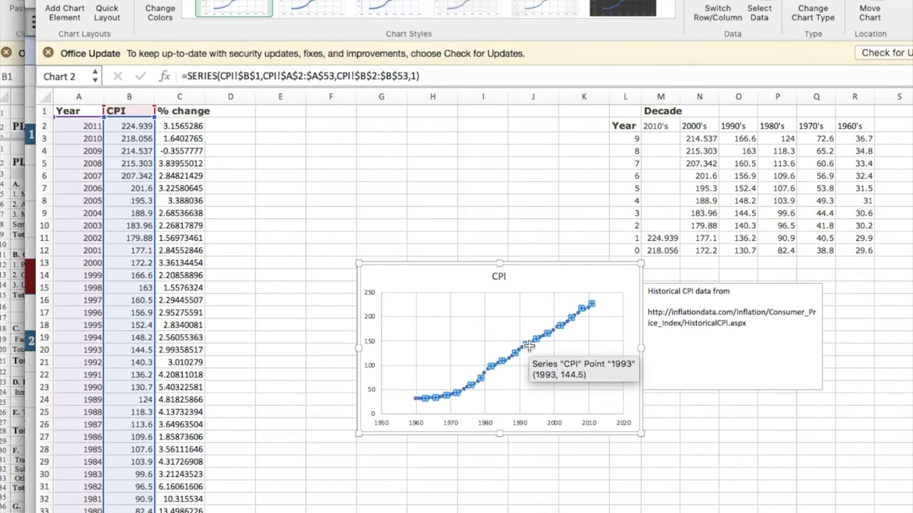
{"action": "right_click", "coordinate": [528, 345]}
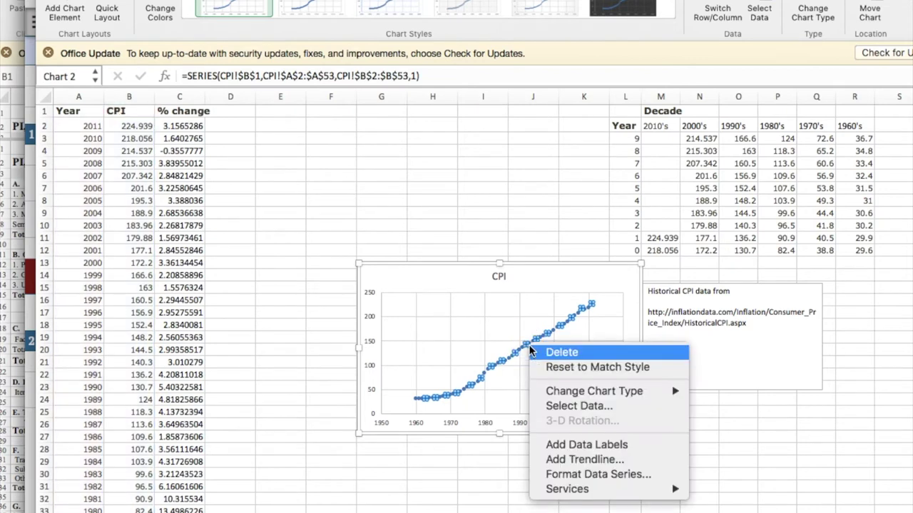
{"action": "left_click", "coordinate": [583, 463]}
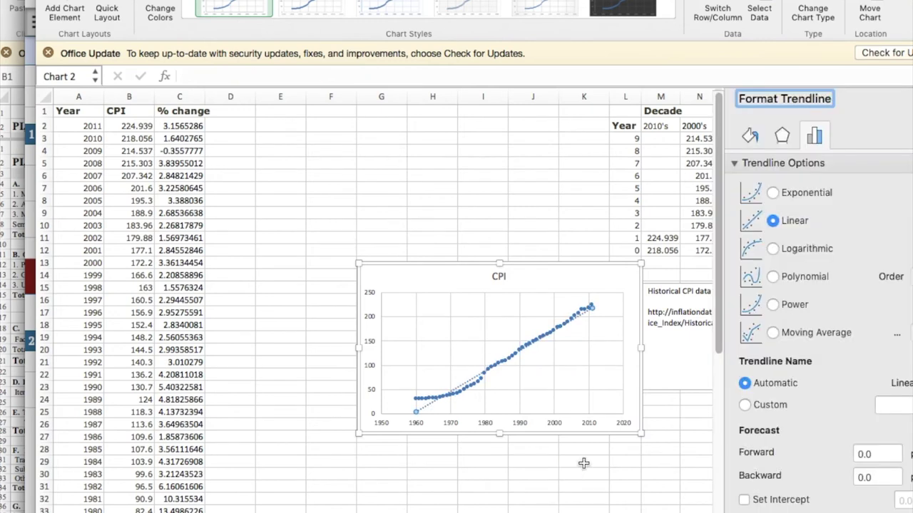
{"action": "left_click", "coordinate": [773, 193]}
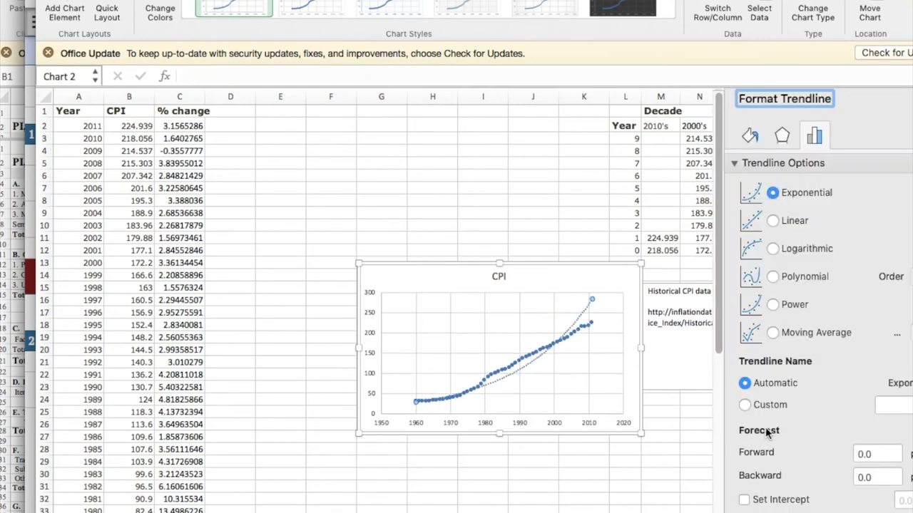
{"action": "left_click", "coordinate": [744, 510]}
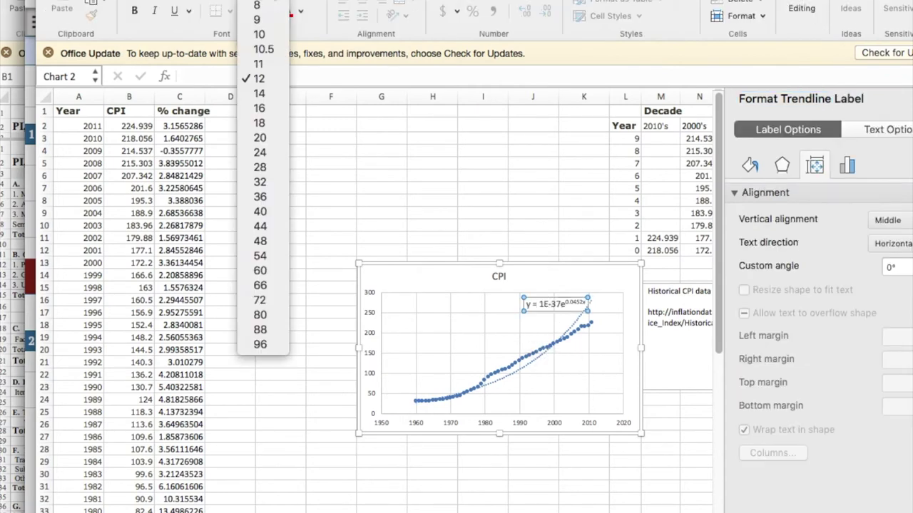
Set the trendline equation's font size to 16 and move it into the empty plot area above the curve
{"action": "left_click", "coordinate": [263, 108]}
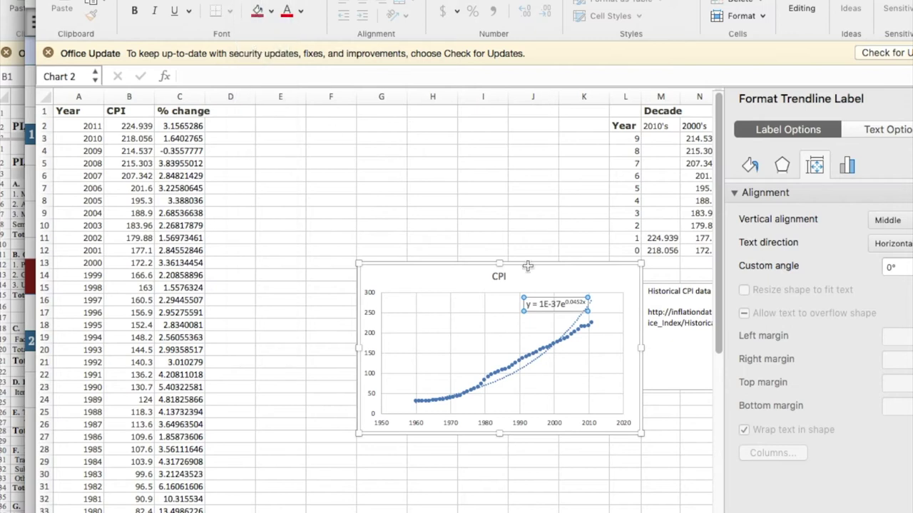
{"action": "left_click_drag", "start_coordinate": [519, 298], "coordinate": [477, 315]}
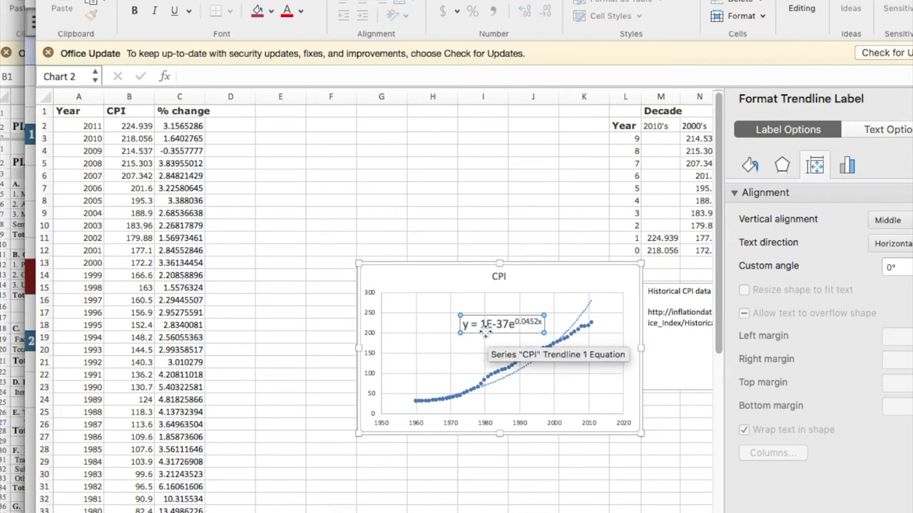
{"action": "left_click_drag", "start_coordinate": [485, 326], "coordinate": [496, 325]}
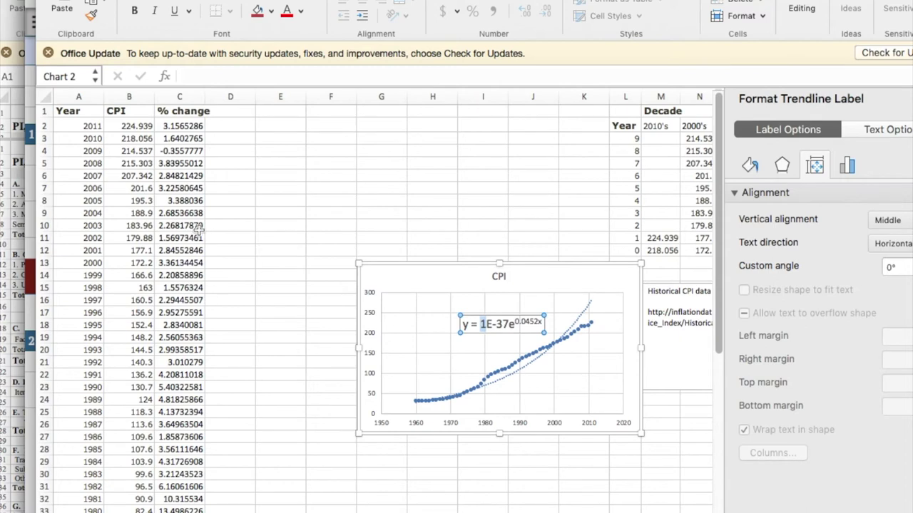
Insert a blank column before the CPI column and enter "Adjsted year" as its header in B1
{"action": "left_click", "coordinate": [132, 100]}
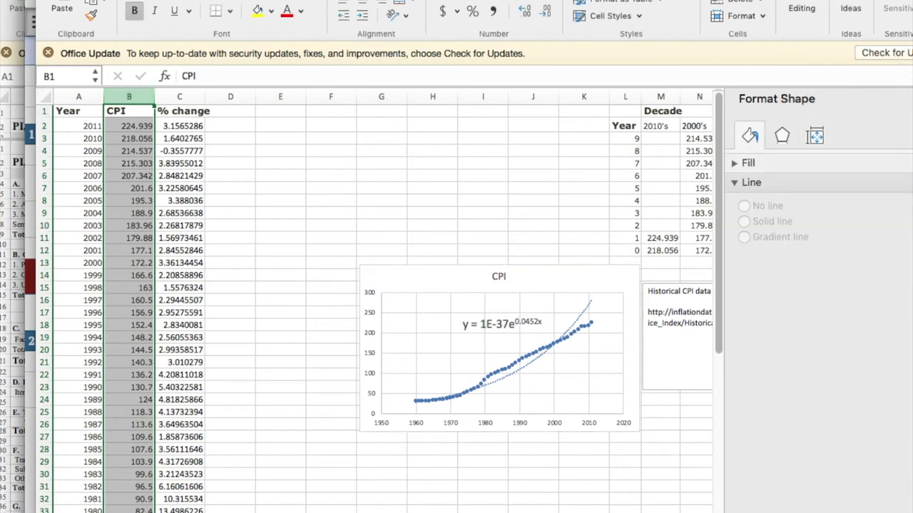
{"action": "left_click", "coordinate": [196, 0]}
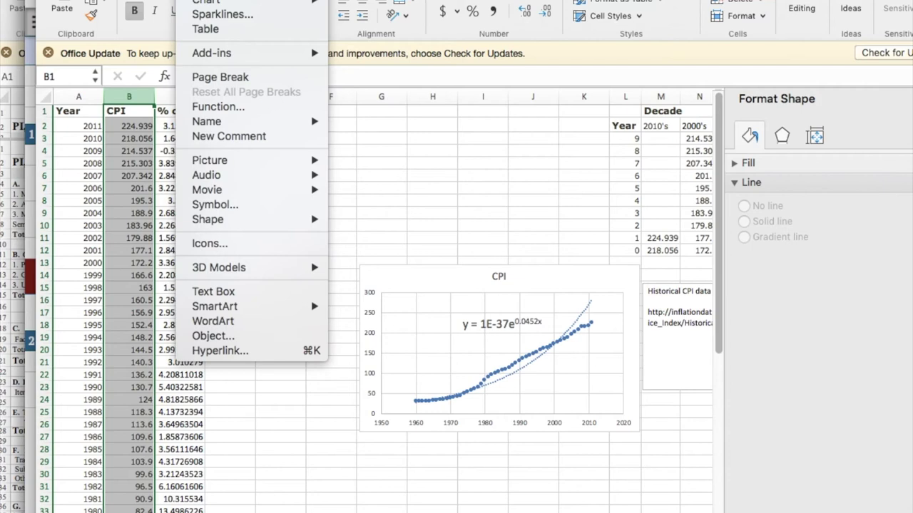
{"action": "left_click", "coordinate": [207, 1]}
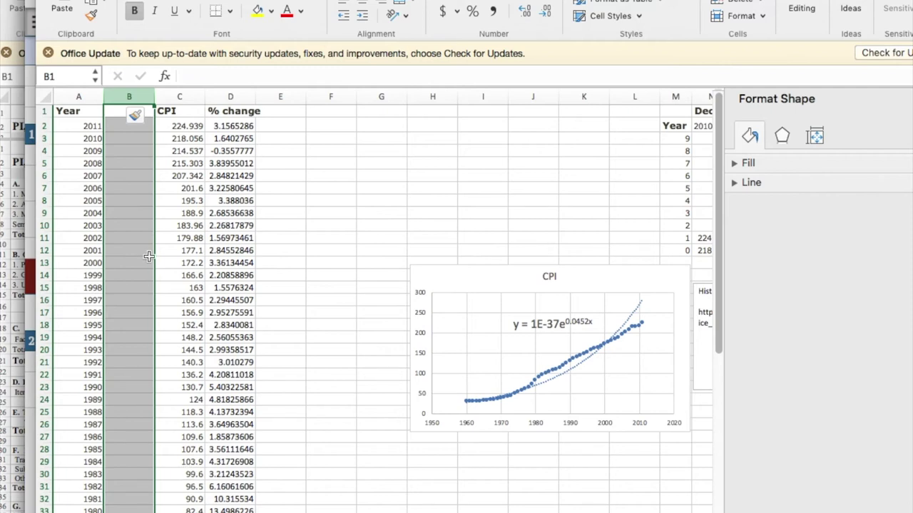
{"action": "left_click", "coordinate": [115, 110]}
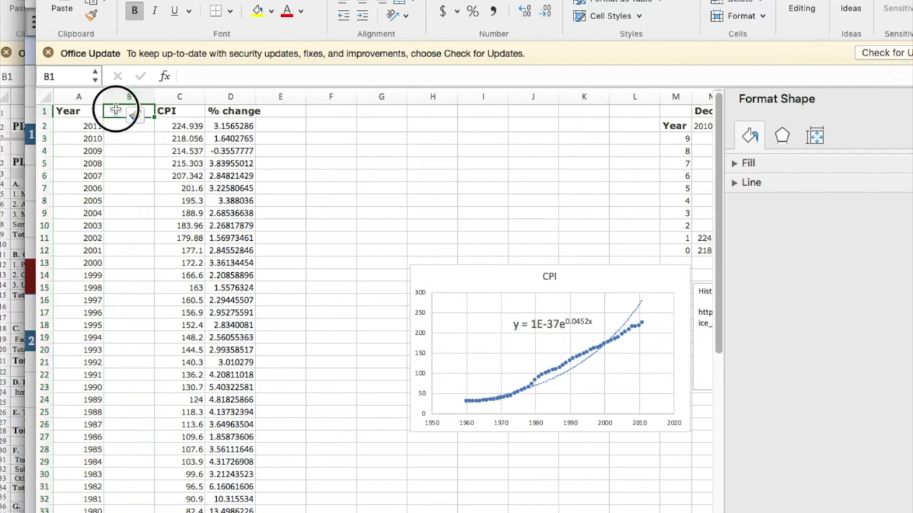
{"action": "type", "text": "A"}
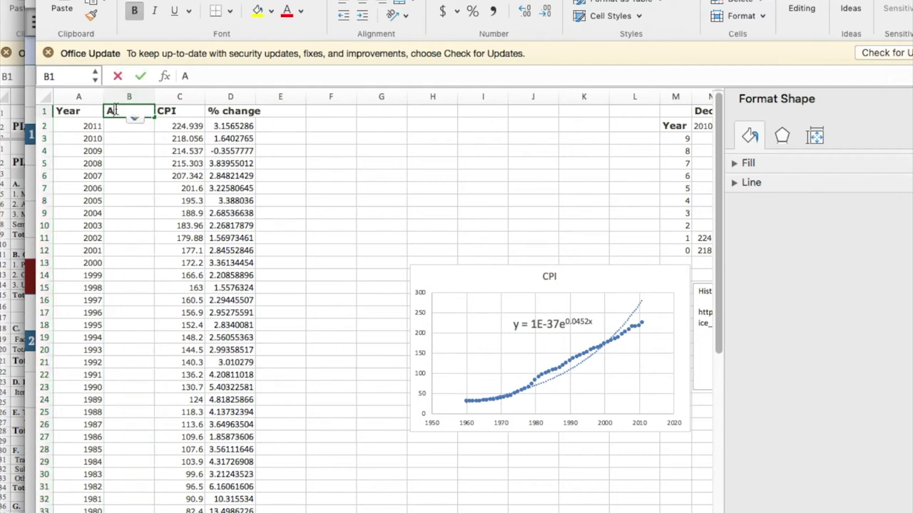
{"action": "type", "text": "djst"}
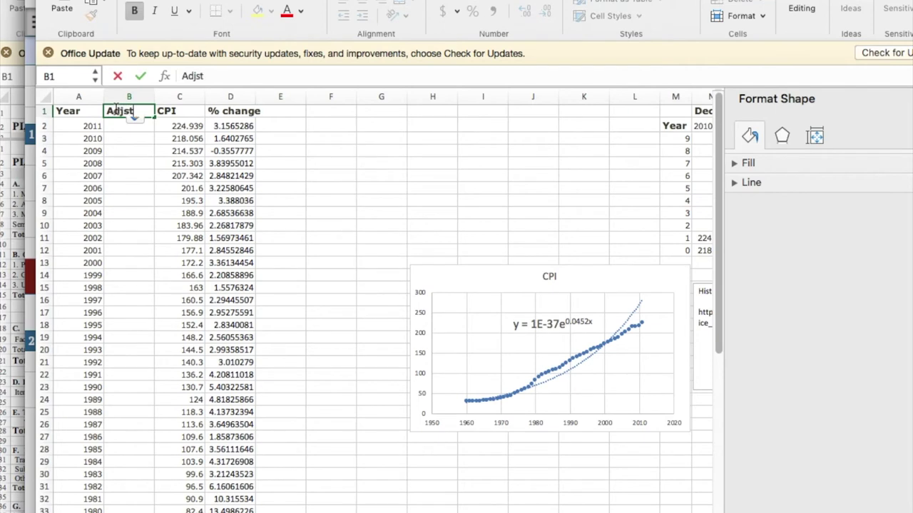
{"action": "type", "text": "ed year"}
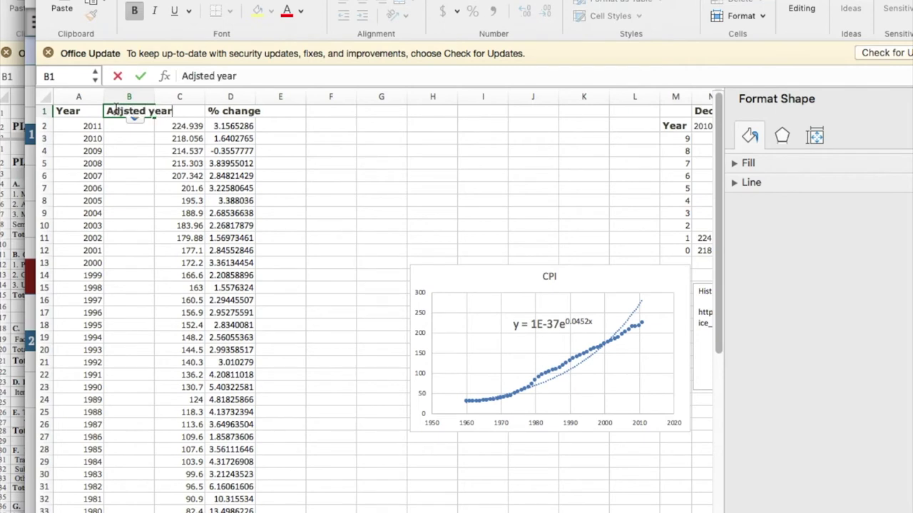
{"action": "key", "text": "Return"}
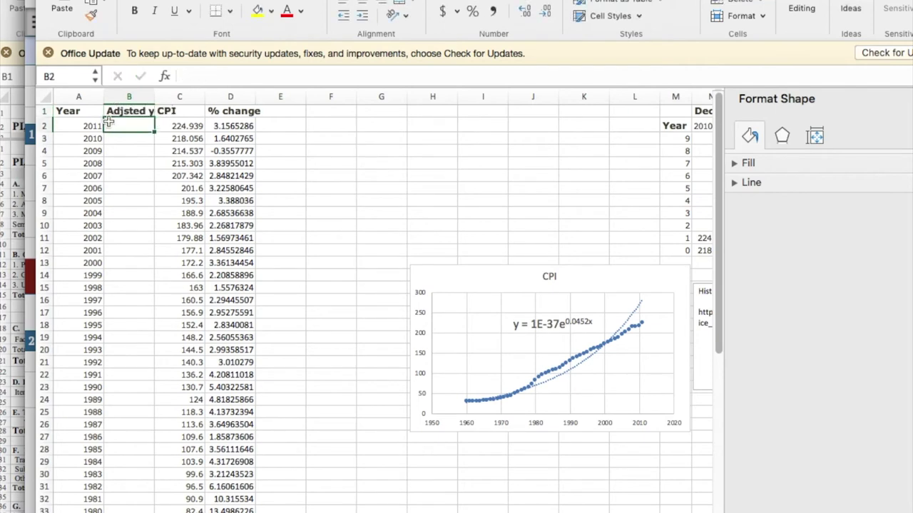
Enter the formula =A2-1983 in B2 to compute the adjusted year
{"action": "type", "text": "="}
{"action": "left_click", "coordinate": [95, 126]}
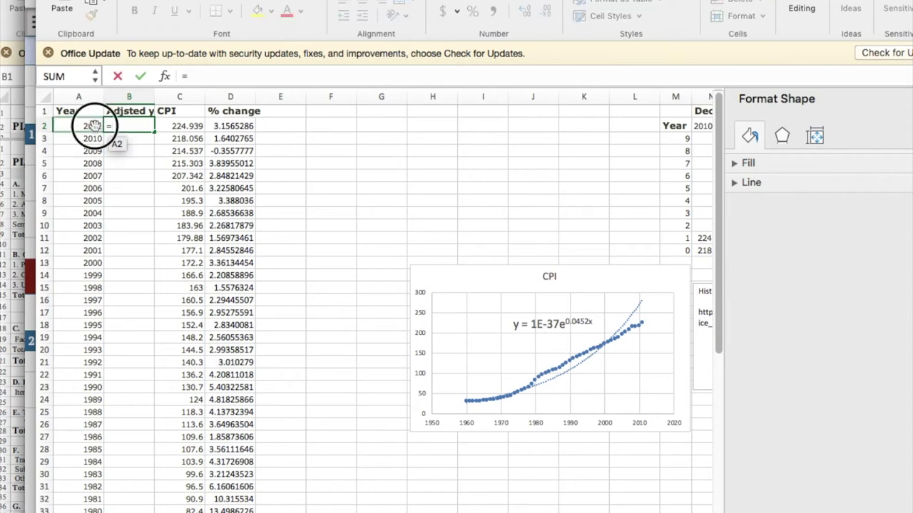
{"action": "type", "text": "-1"}
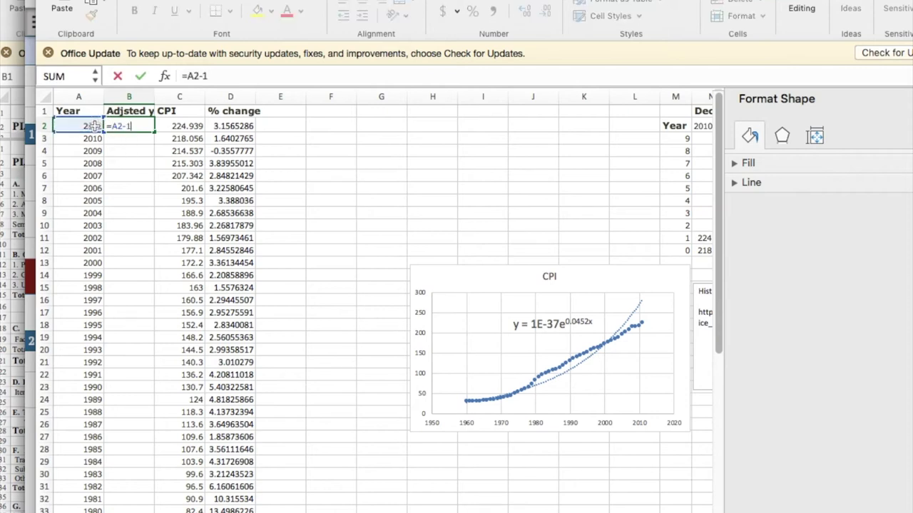
{"action": "type", "text": "983"}
{"action": "key", "text": "Return"}
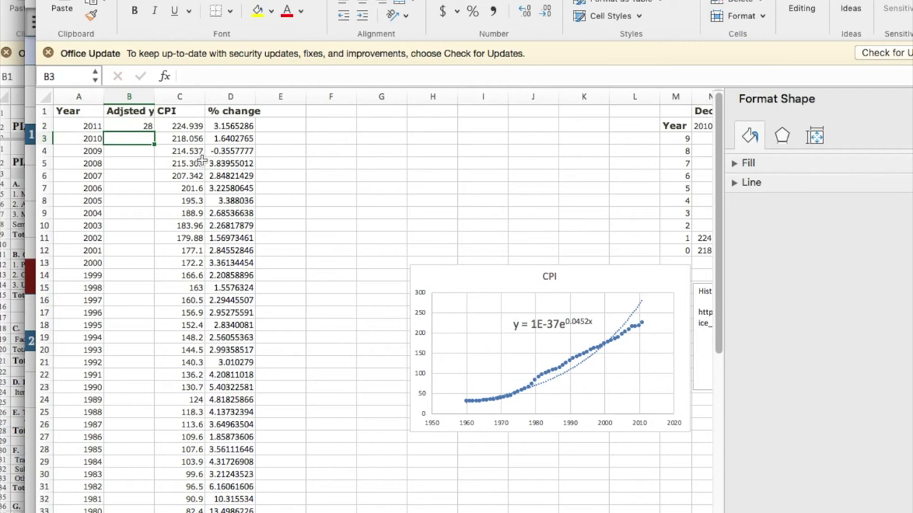
Fill the adjusted-year formula from B2 down to row 53, the 1960 row
{"action": "left_click", "coordinate": [142, 127]}
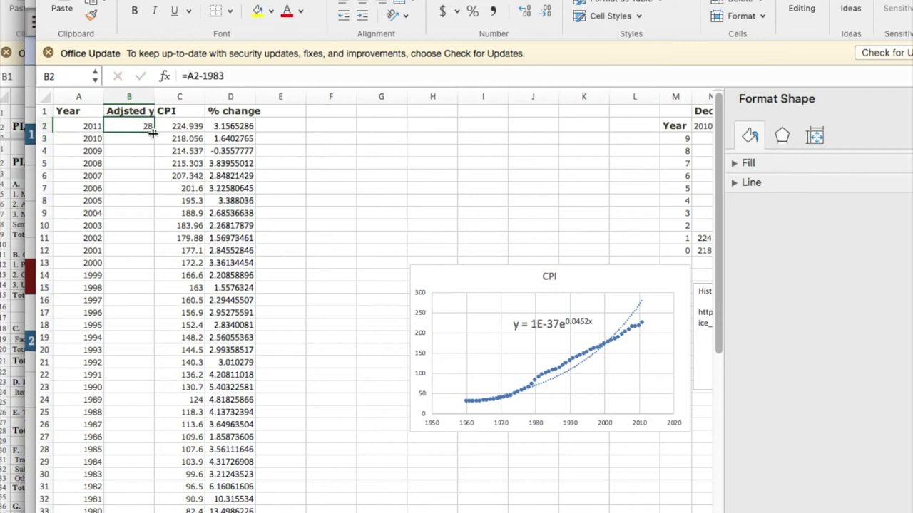
{"action": "mouse_move", "coordinate": [152, 133]}
{"action": "left_mouse_down"}
{"action": "mouse_move", "coordinate": [147, 217]}
{"action": "mouse_move", "coordinate": [164, 512]}
{"action": "mouse_move", "coordinate": [143, 497]}
{"action": "mouse_move", "coordinate": [149, 502]}
{"action": "left_mouse_up"}
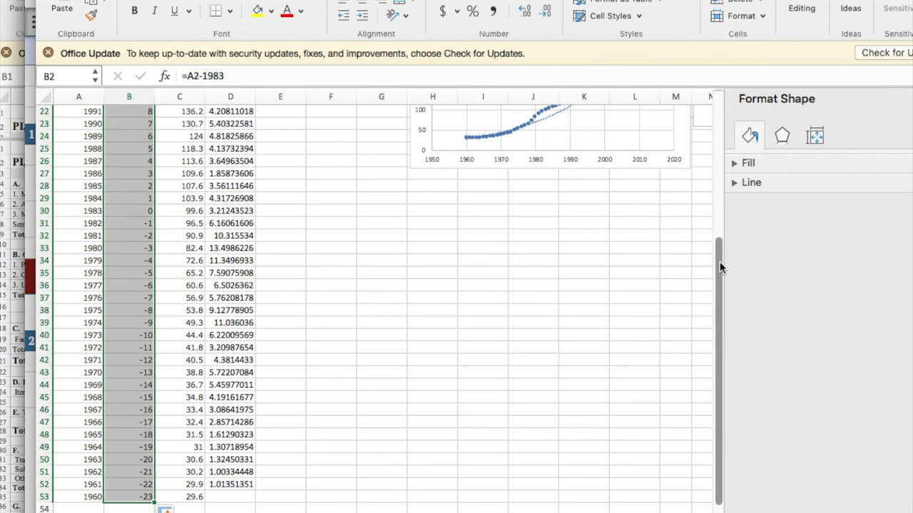
{"action": "left_click_drag", "start_coordinate": [720, 268], "coordinate": [699, 87]}
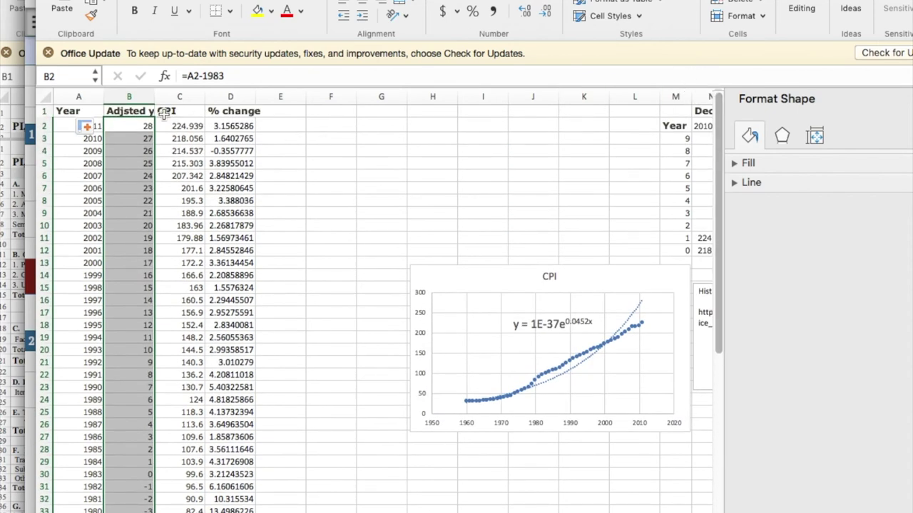
Insert a markers-only scatter chart of CPI against the adjusted years, using columns B and C with their headers
{"action": "left_click_drag", "start_coordinate": [133, 115], "coordinate": [173, 499]}
{"action": "left_click_drag", "start_coordinate": [718, 371], "coordinate": [715, 41]}
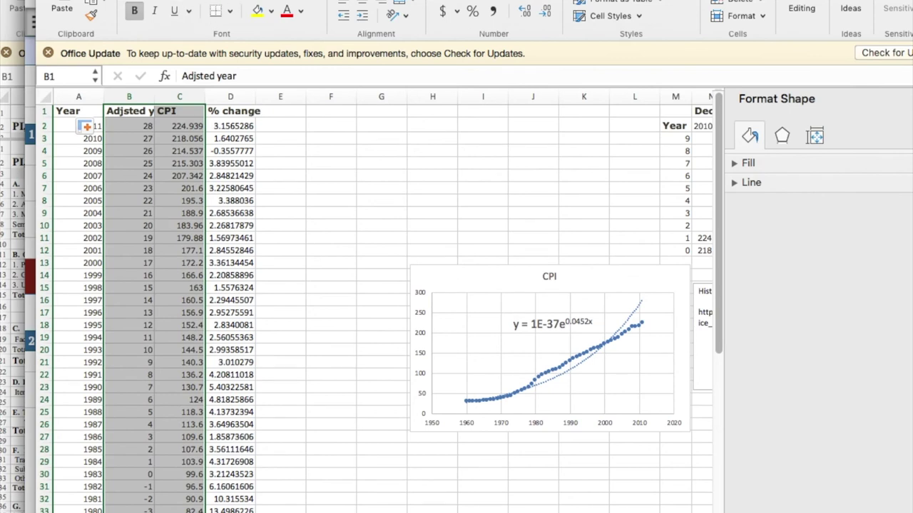
{"action": "left_click", "coordinate": [408, 12]}
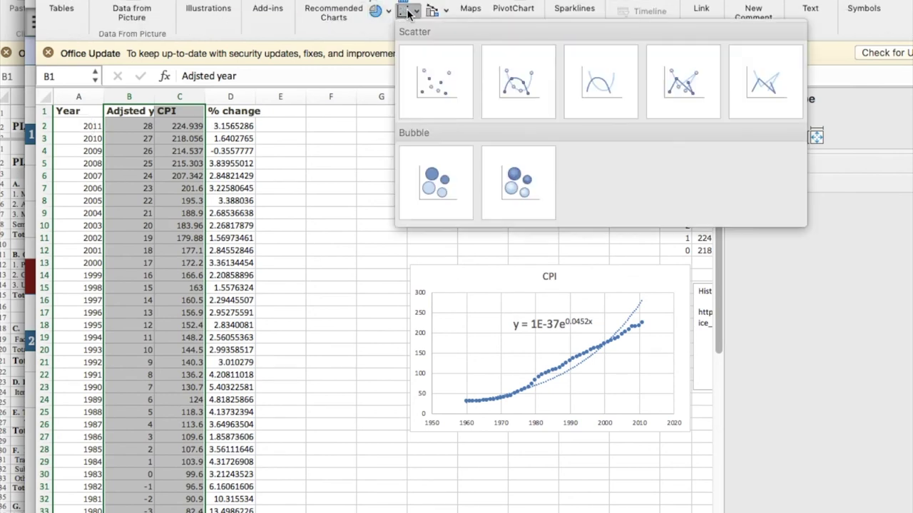
{"action": "left_click", "coordinate": [438, 80]}
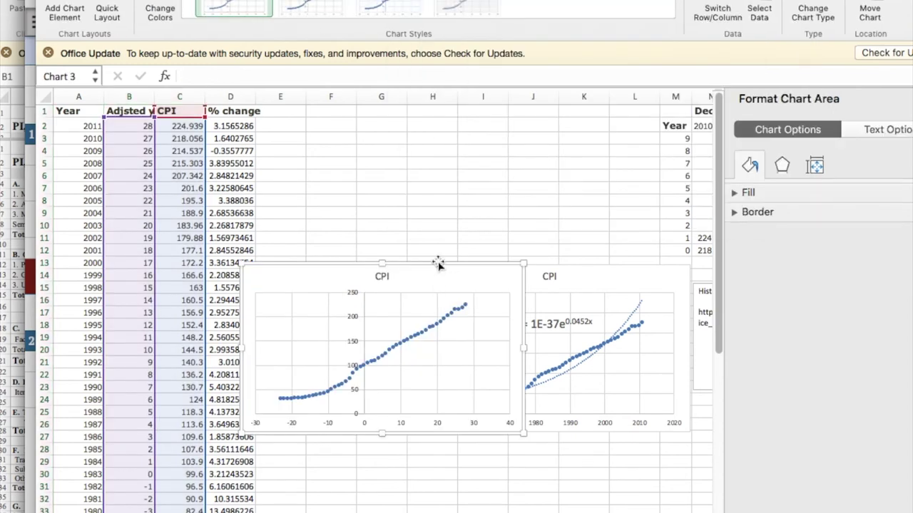
Arrange the two CPI charts one above the other beside the data, with the original-year chart above the adjusted-year chart
{"action": "left_click_drag", "start_coordinate": [438, 259], "coordinate": [464, 335]}
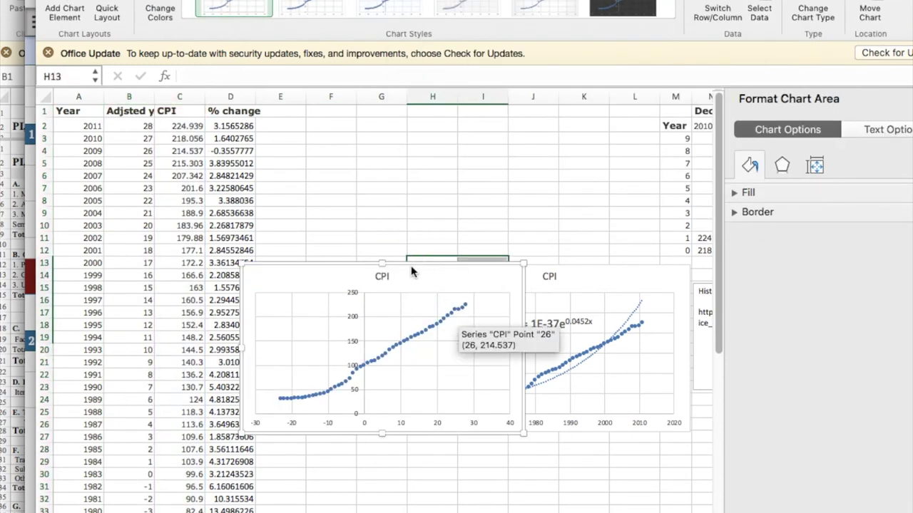
{"action": "mouse_move", "coordinate": [411, 266]}
{"action": "left_mouse_down"}
{"action": "mouse_move", "coordinate": [413, 258]}
{"action": "mouse_move", "coordinate": [397, 312]}
{"action": "mouse_move", "coordinate": [400, 265]}
{"action": "left_mouse_up"}
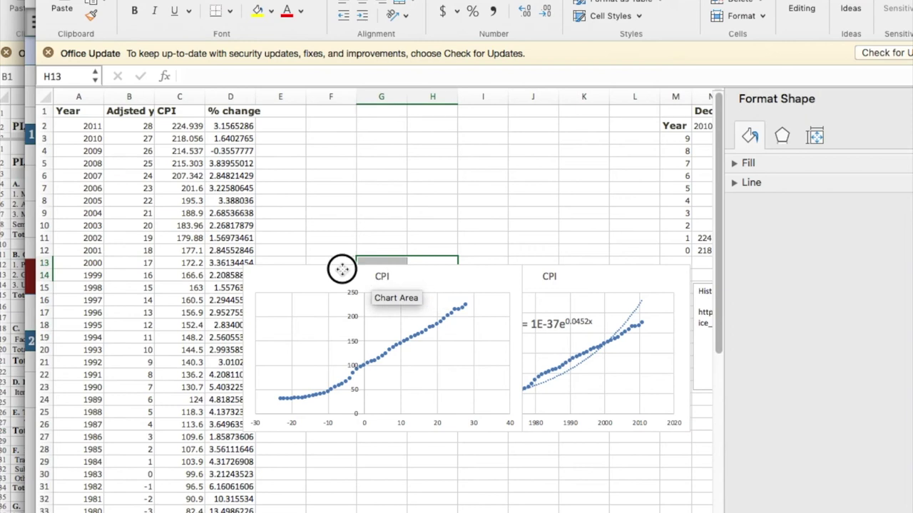
{"action": "left_click_drag", "start_coordinate": [341, 269], "coordinate": [422, 373]}
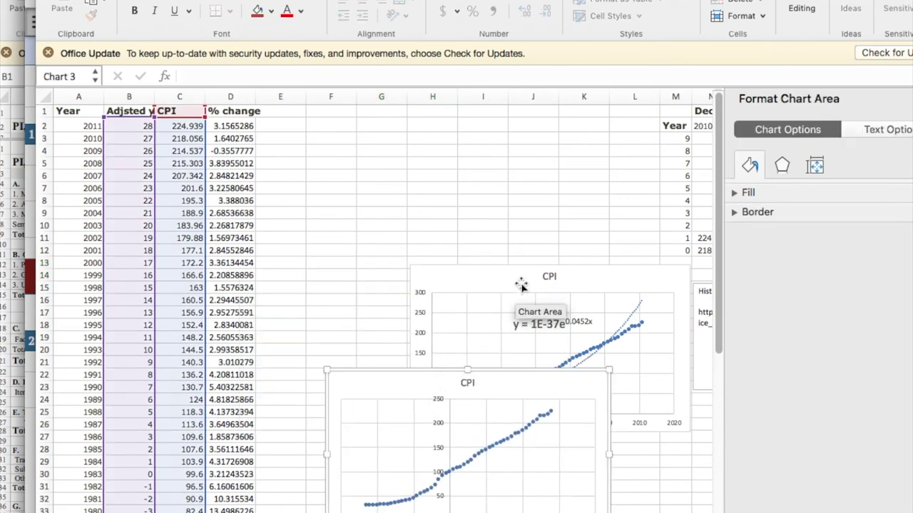
{"action": "left_click", "coordinate": [586, 267]}
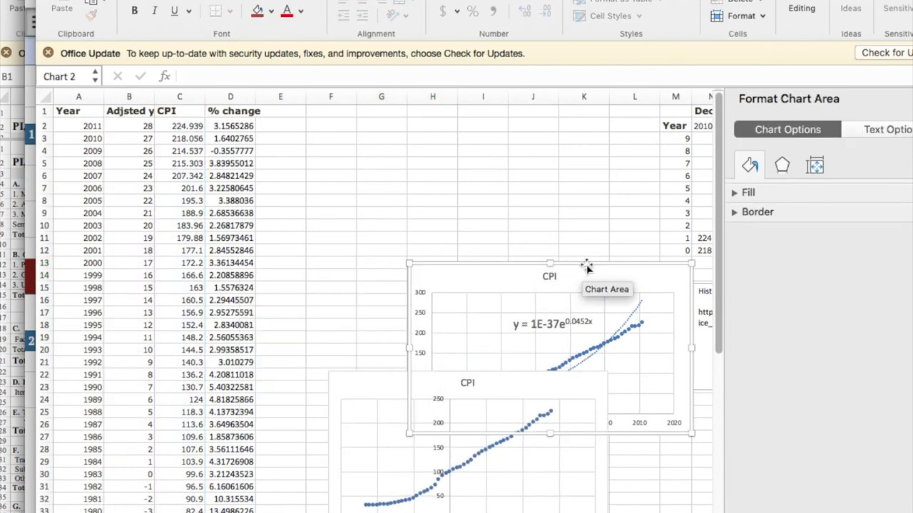
{"action": "left_click_drag", "start_coordinate": [578, 266], "coordinate": [500, 163]}
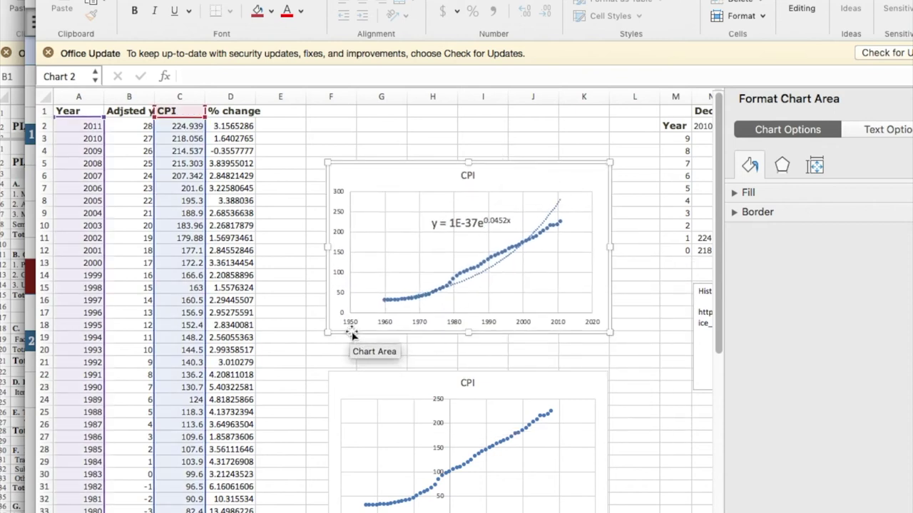
Add an exponential trendline with its equation displayed to the CPI series in the adjusted-year chart
{"action": "left_click", "coordinate": [488, 452]}
{"action": "left_click", "coordinate": [488, 450]}
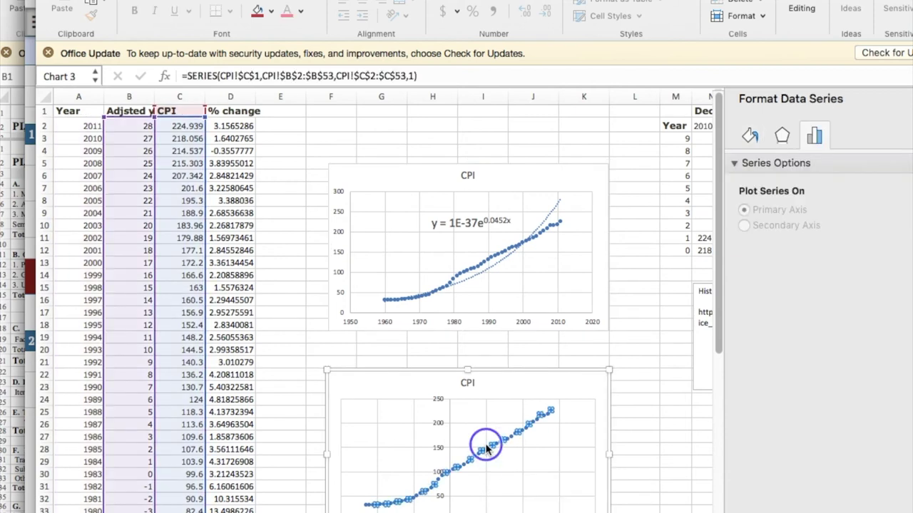
{"action": "right_click", "coordinate": [485, 447]}
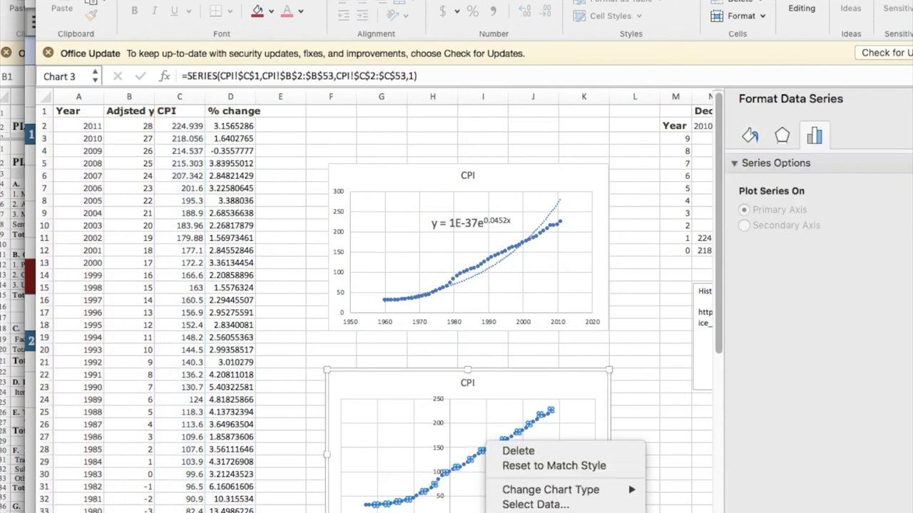
{"action": "left_click", "coordinate": [535, 512]}
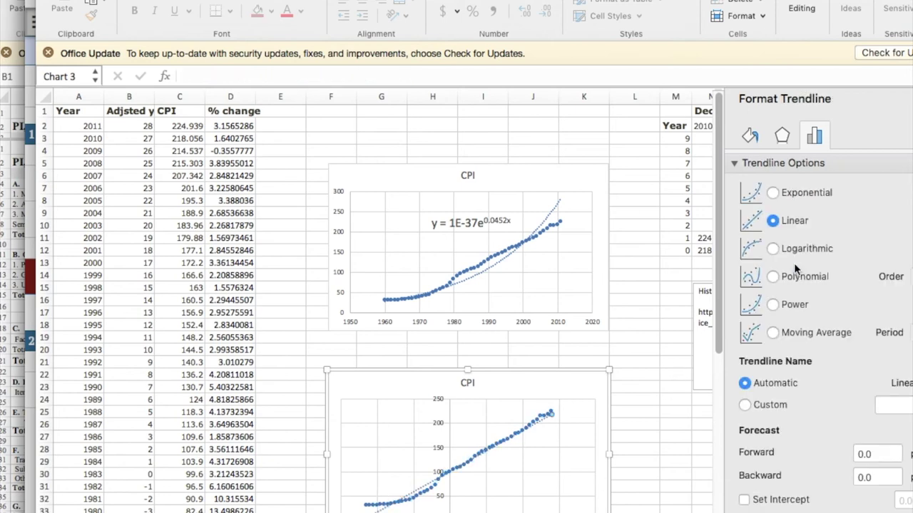
{"action": "left_click", "coordinate": [773, 191]}
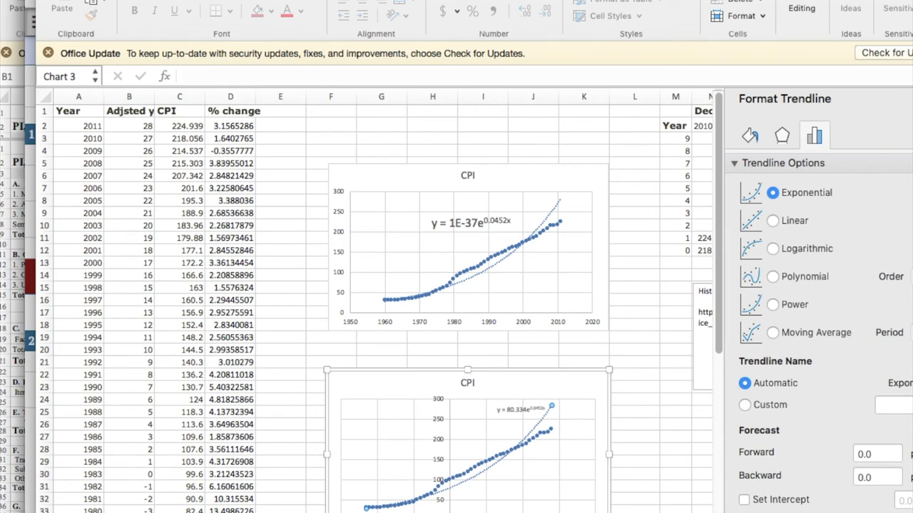
Enlarge the trendline equation label in the adjusted-year chart to font size 16
{"action": "left_click", "coordinate": [521, 410]}
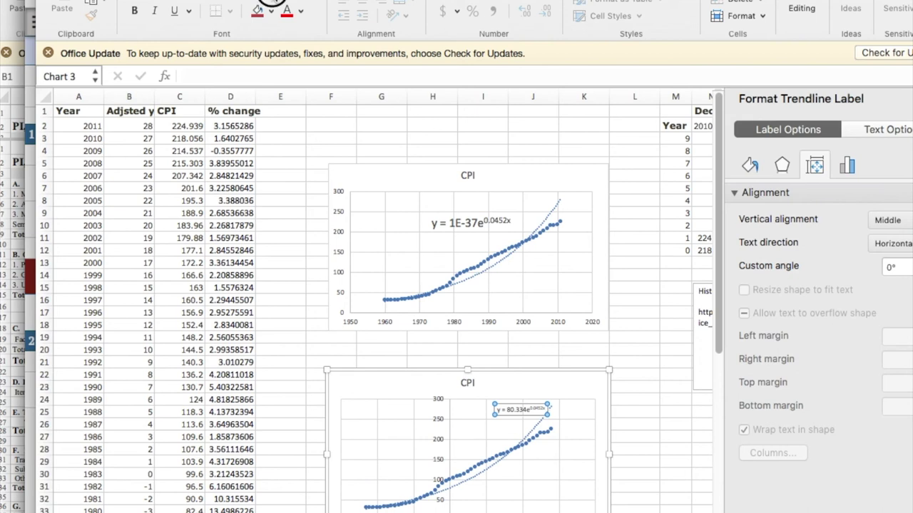
{"action": "left_click", "coordinate": [272, 2]}
{"action": "left_click", "coordinate": [264, 105]}
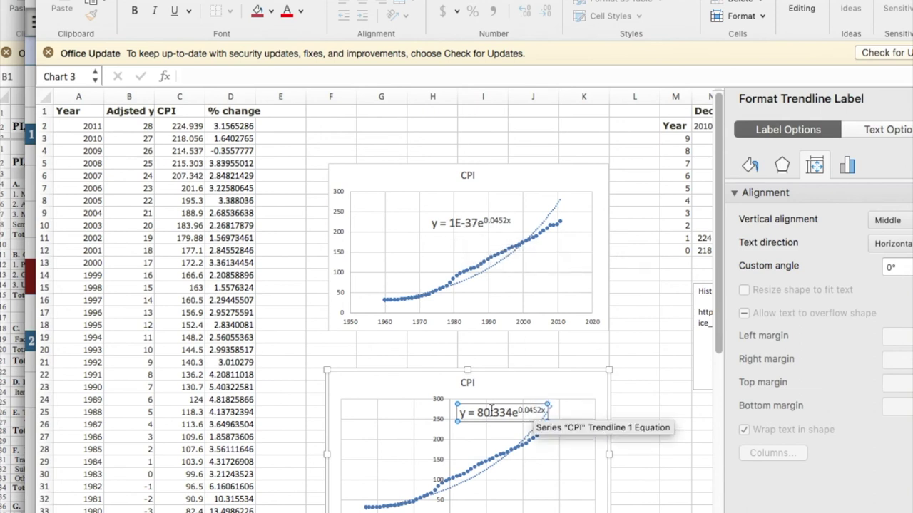
Copy the right-hand side of the adjusted-year trendline equation, including the equals sign, into cell E2
{"action": "triple_click", "coordinate": [469, 418]}
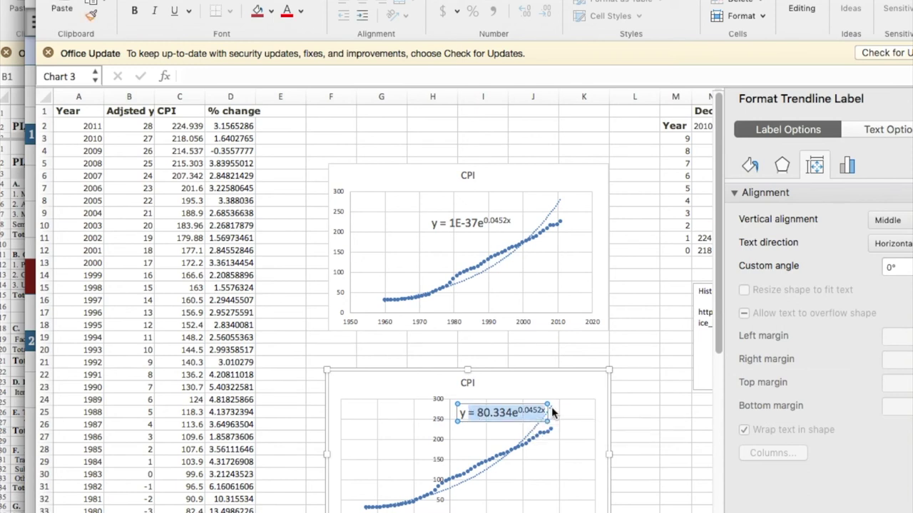
{"action": "left_click", "coordinate": [287, 125]}
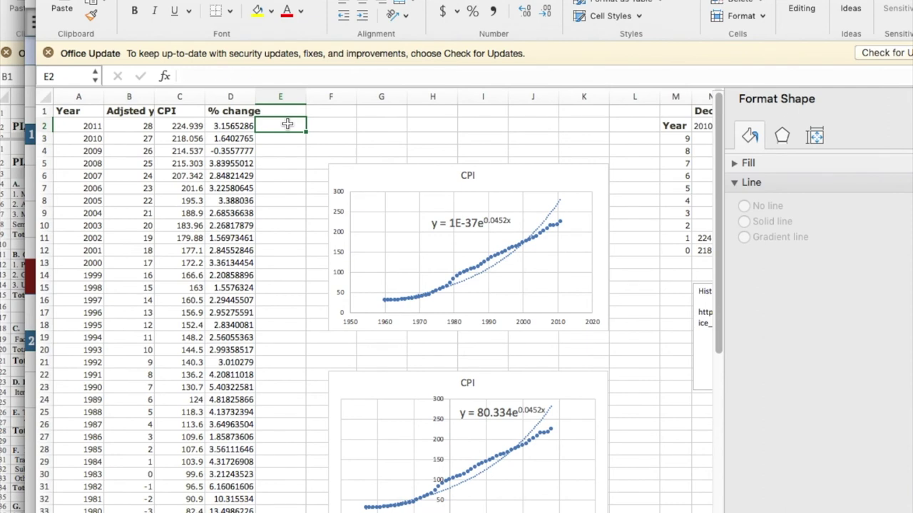
{"action": "type", "text": "= 80.334.0452x"}
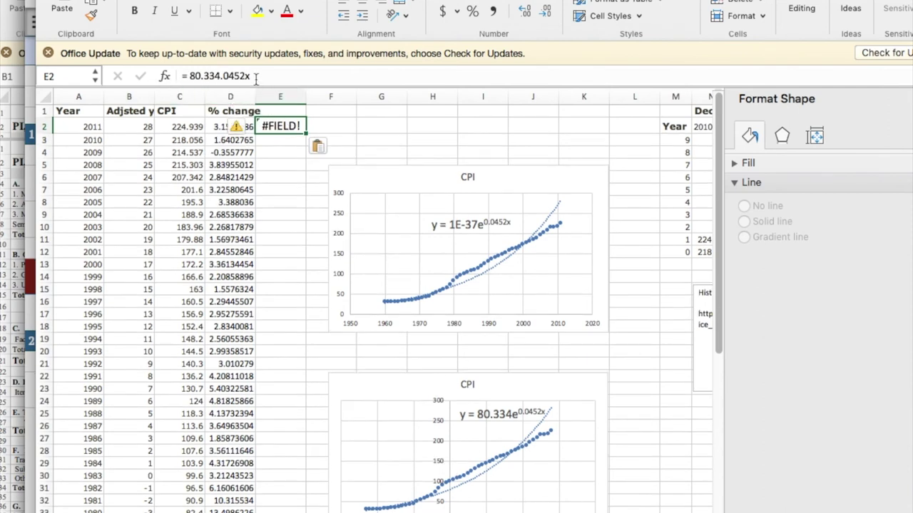
Rewrite the pasted equation in E2 as the working formula =80.334*EXP(.0452*B2)
{"action": "left_click", "coordinate": [247, 77]}
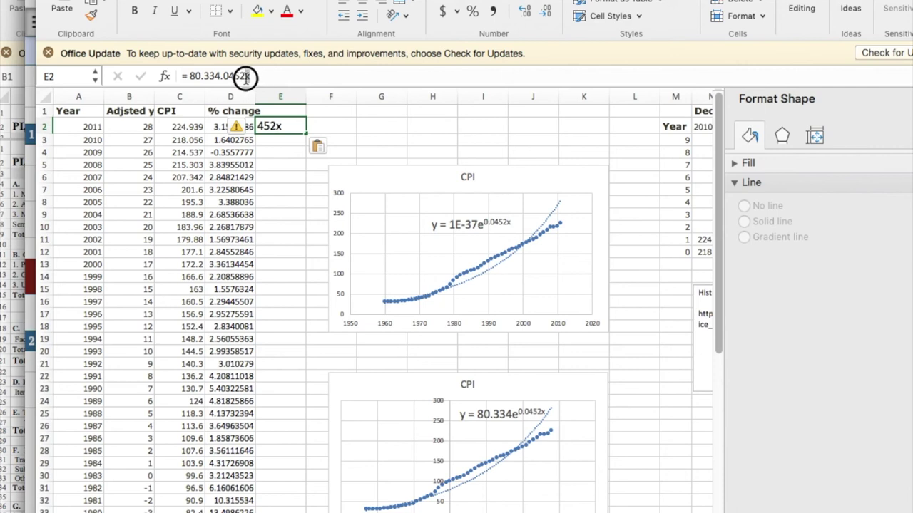
{"action": "left_click", "coordinate": [222, 77]}
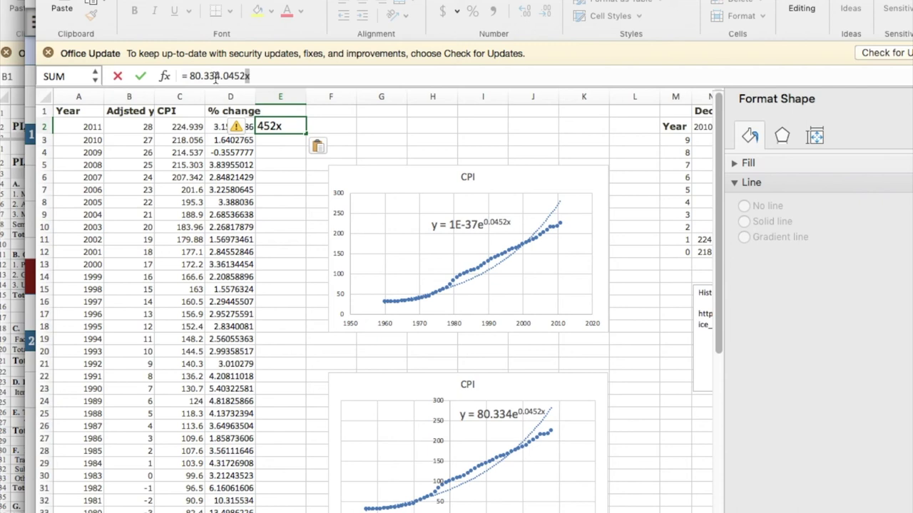
{"action": "type", "text": "*ex"}
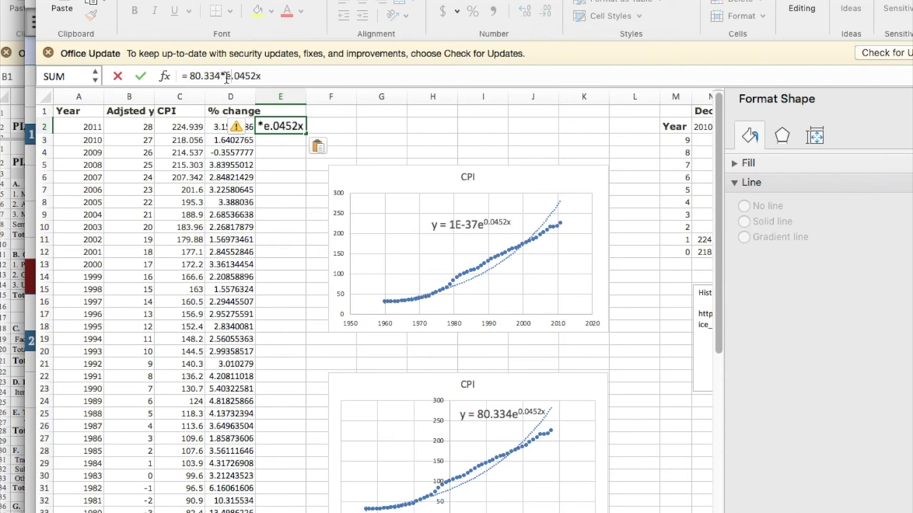
{"action": "type", "text": "p(.0452"}
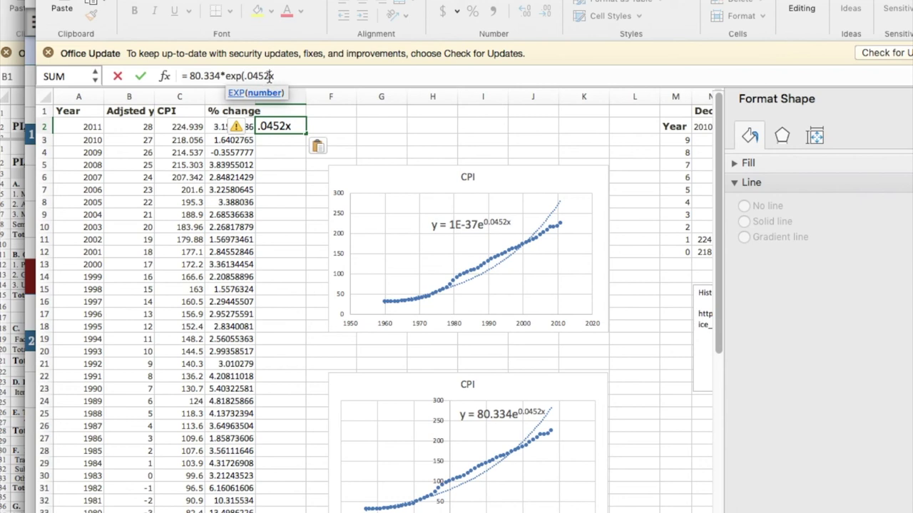
{"action": "type", "text": "*"}
{"action": "key", "text": "BackSpace"}
{"action": "type", "text": "b2)"}
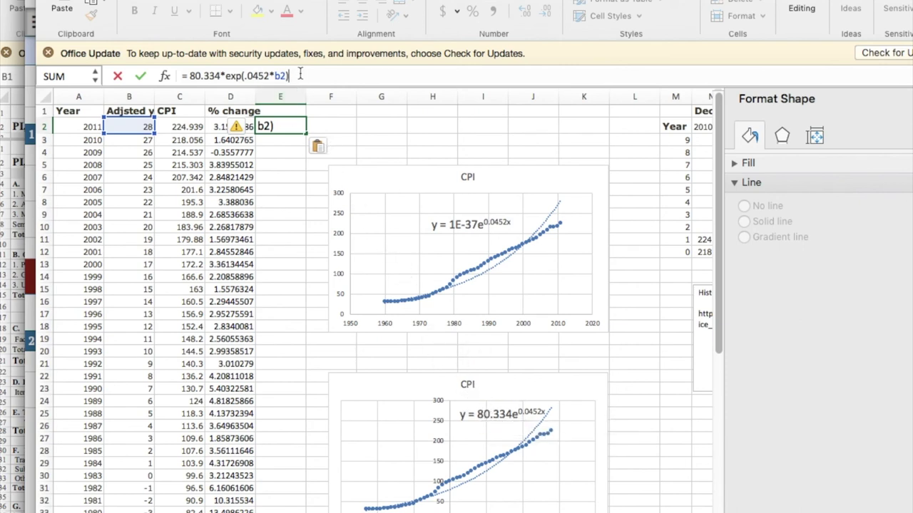
{"action": "key", "text": "Return"}
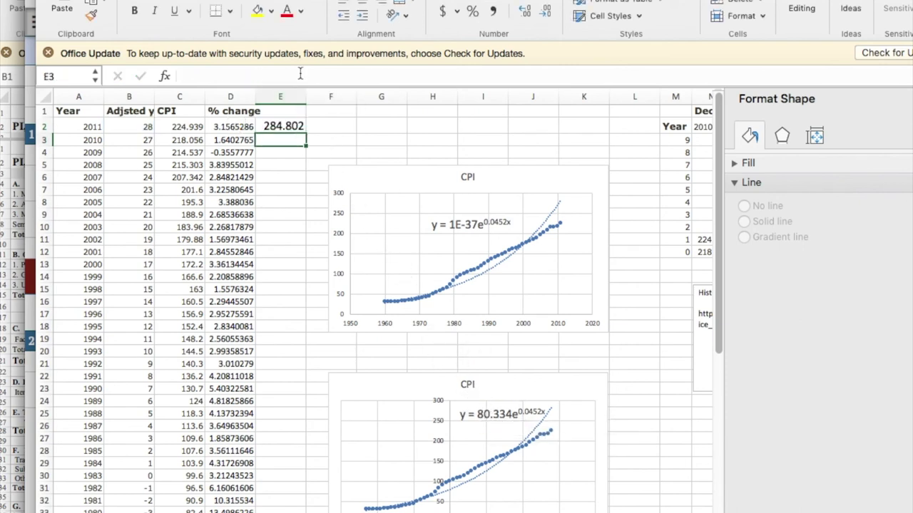
Set the font size of the fitted value in E2 to 12
{"action": "left_click", "coordinate": [292, 126]}
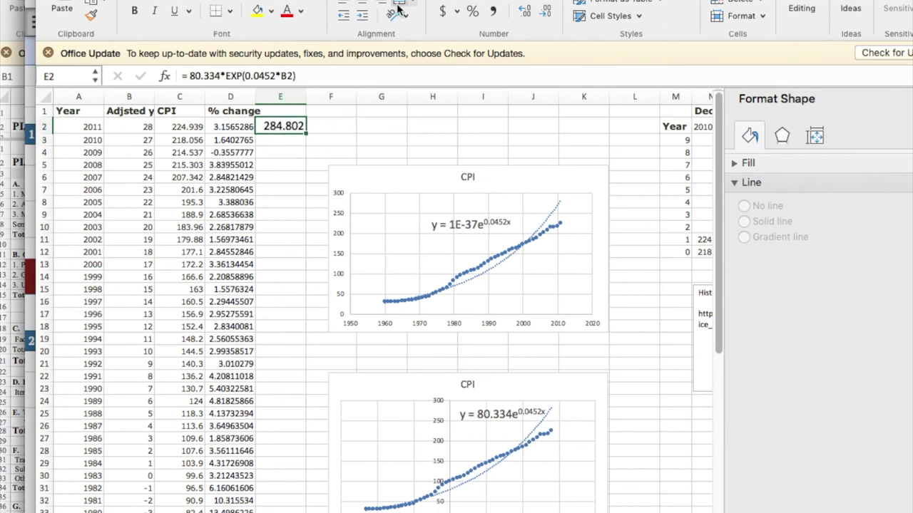
{"action": "left_click", "coordinate": [271, 0]}
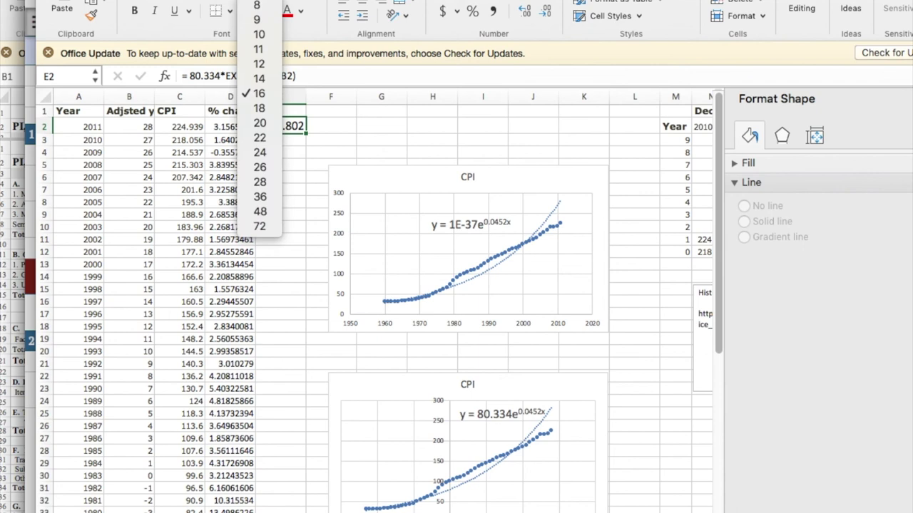
{"action": "left_click", "coordinate": [264, 64]}
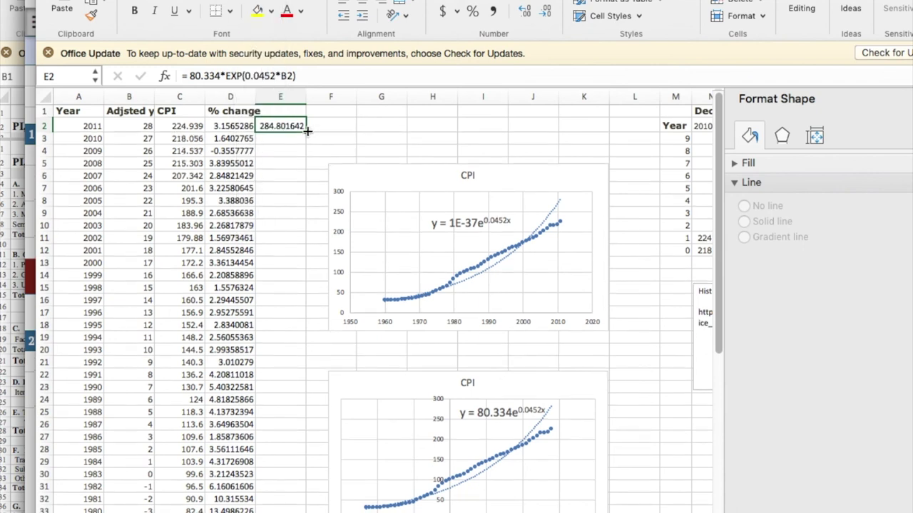
Fill the exponential formula from E2 down column E alongside the yearly CPI data
{"action": "left_click_drag", "start_coordinate": [303, 131], "coordinate": [304, 512]}
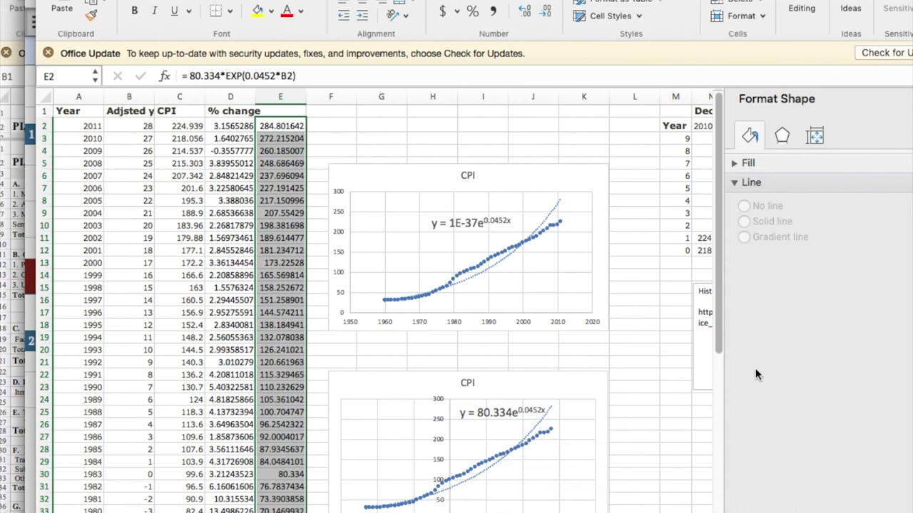
{"action": "left_click_drag", "start_coordinate": [721, 336], "coordinate": [719, 464]}
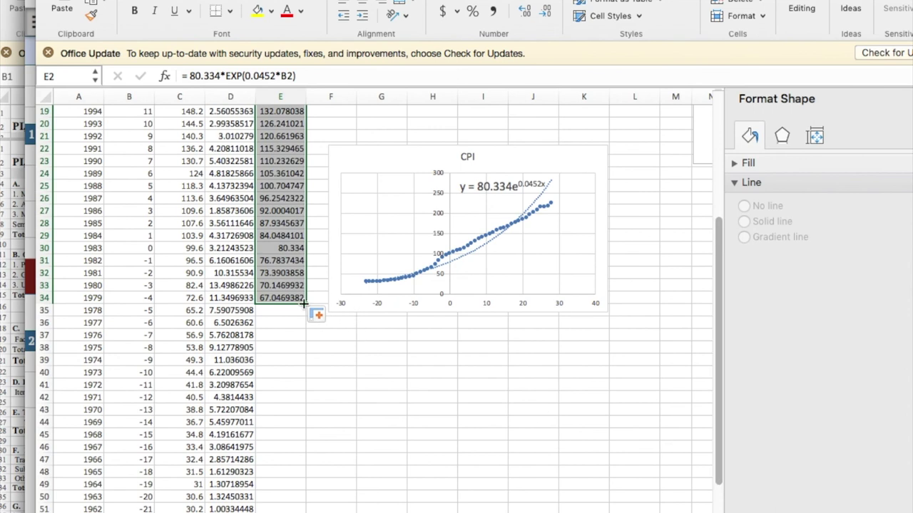
{"action": "left_click_drag", "start_coordinate": [303, 304], "coordinate": [312, 512]}
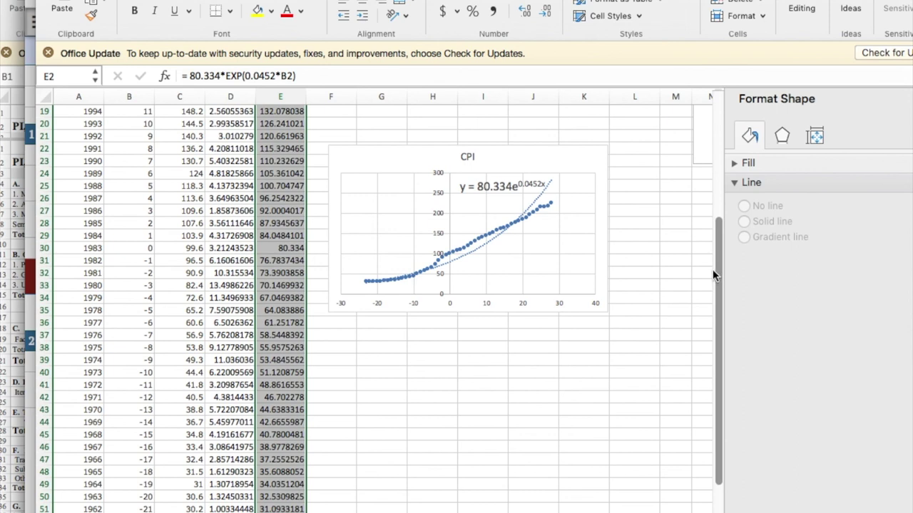
{"action": "left_click_drag", "start_coordinate": [712, 269], "coordinate": [698, 145]}
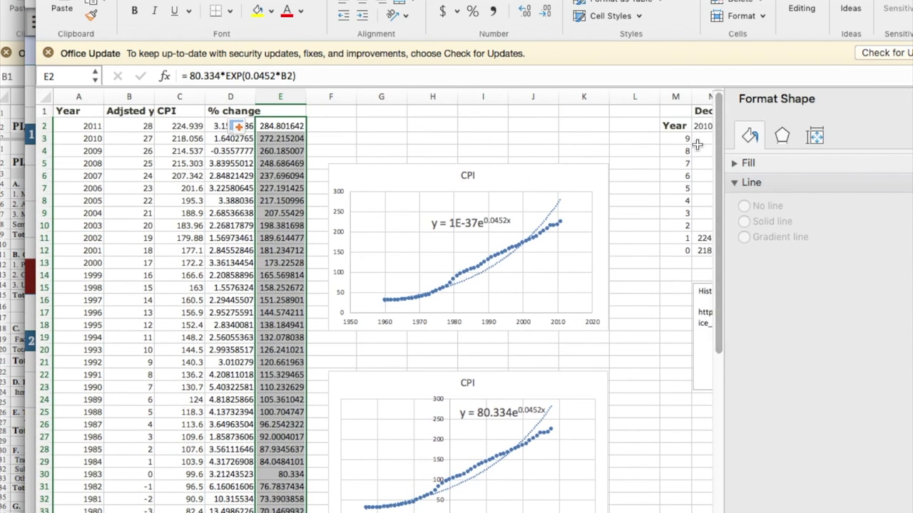